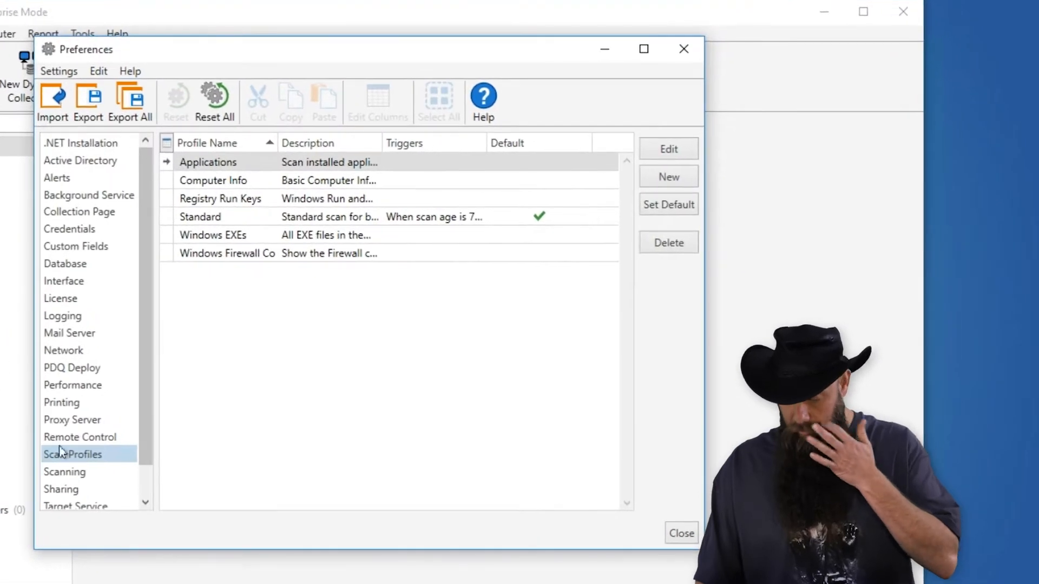
# Review the scanners included in the default Standard scan profile, leaving it unchanged.
pyautogui.click(78, 461)
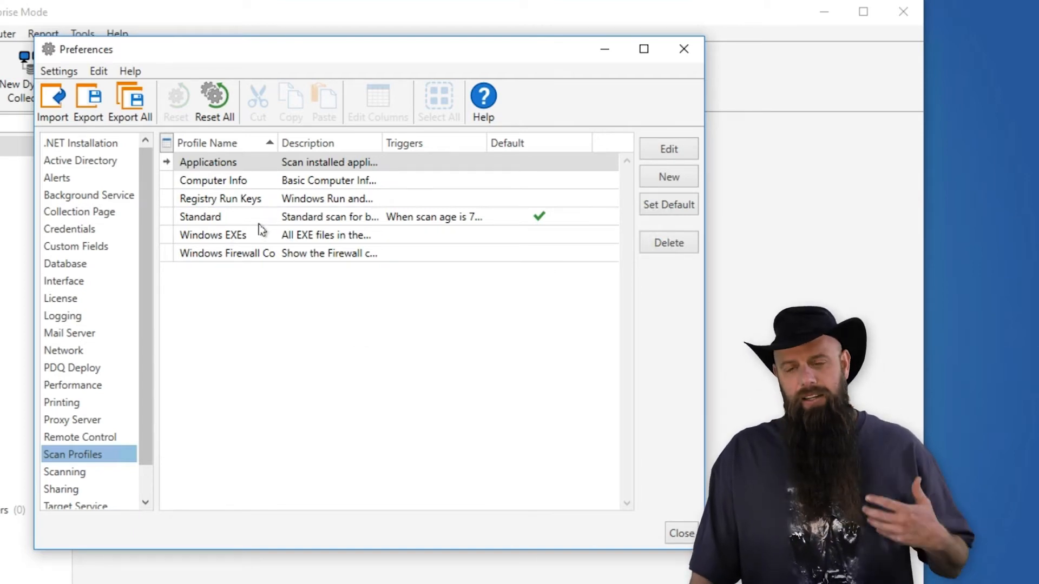
pyautogui.click(514, 223)
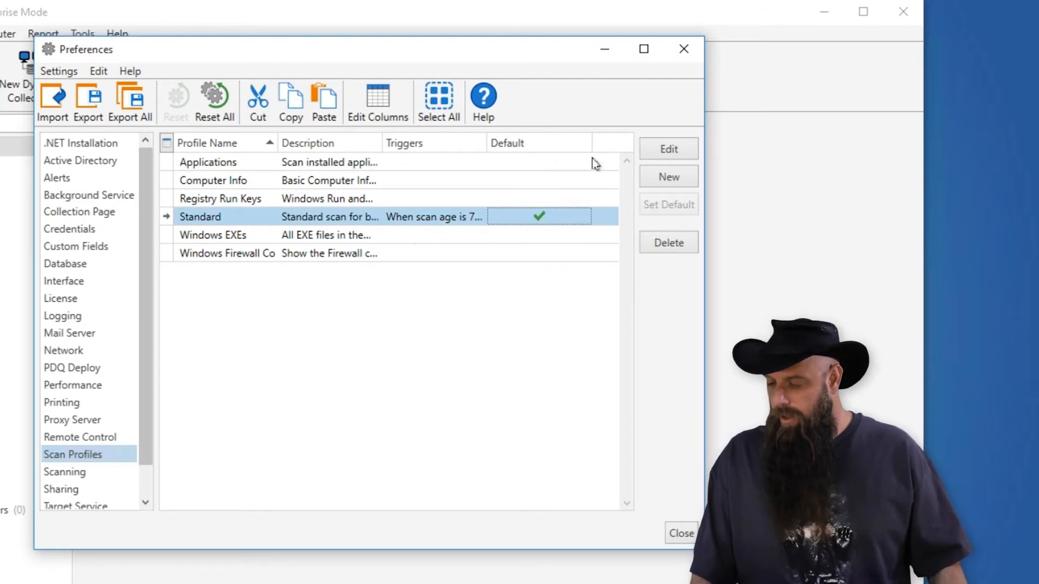
pyautogui.click(669, 149)
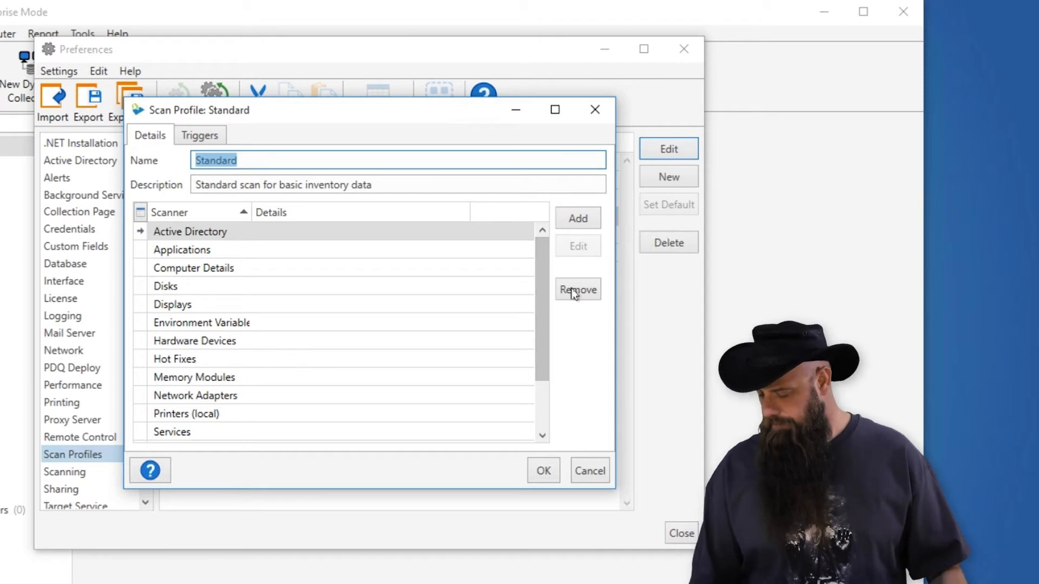
pyautogui.click(584, 467)
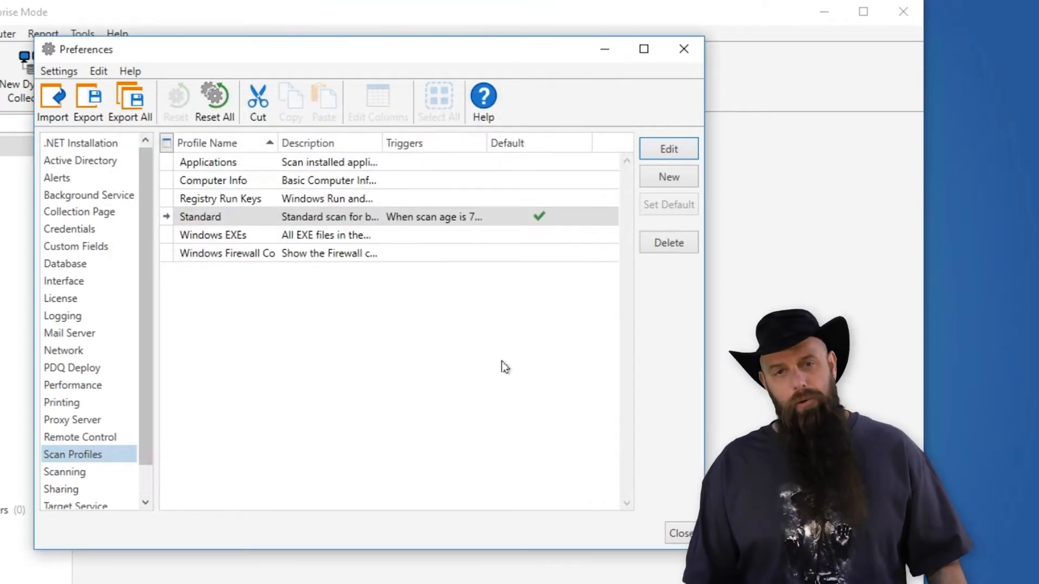
# Add the Active Directory and Shares scanners to the Applications scan profile, save it and close the preferences.
pyautogui.click(209, 164)
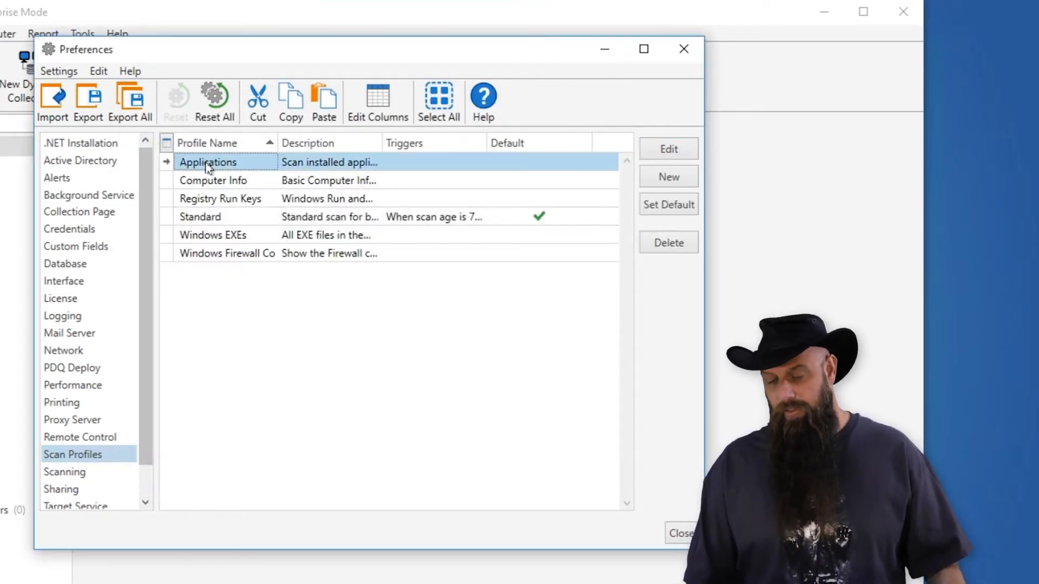
pyautogui.doubleClick(212, 164)
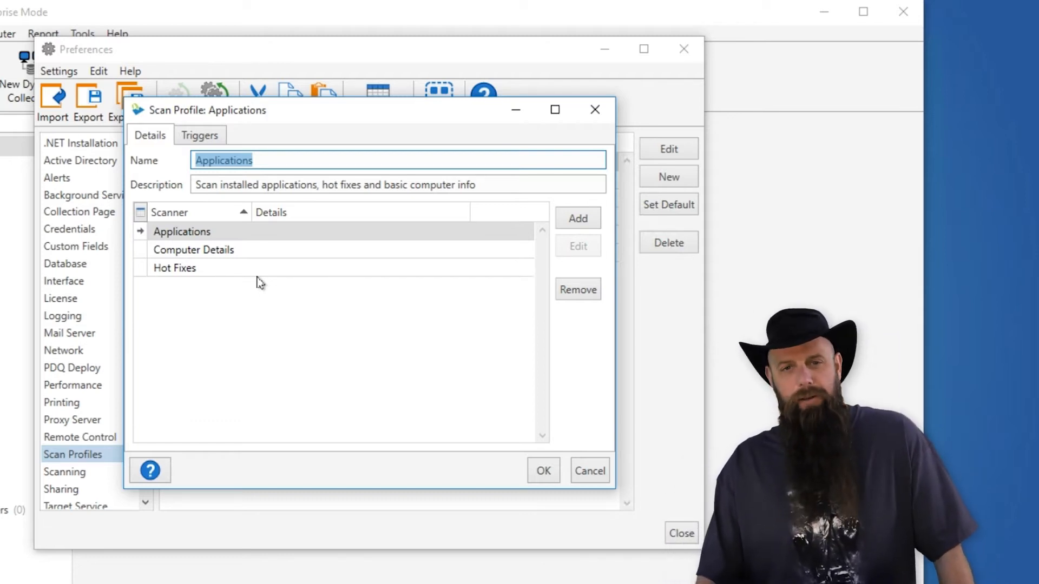
pyautogui.click(578, 222)
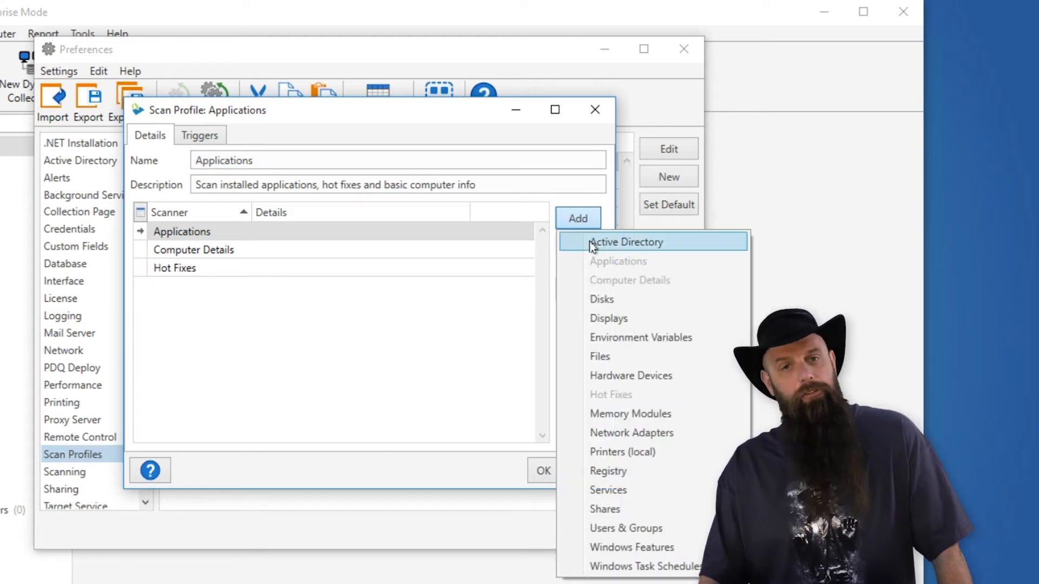
pyautogui.click(592, 245)
pyautogui.click(578, 220)
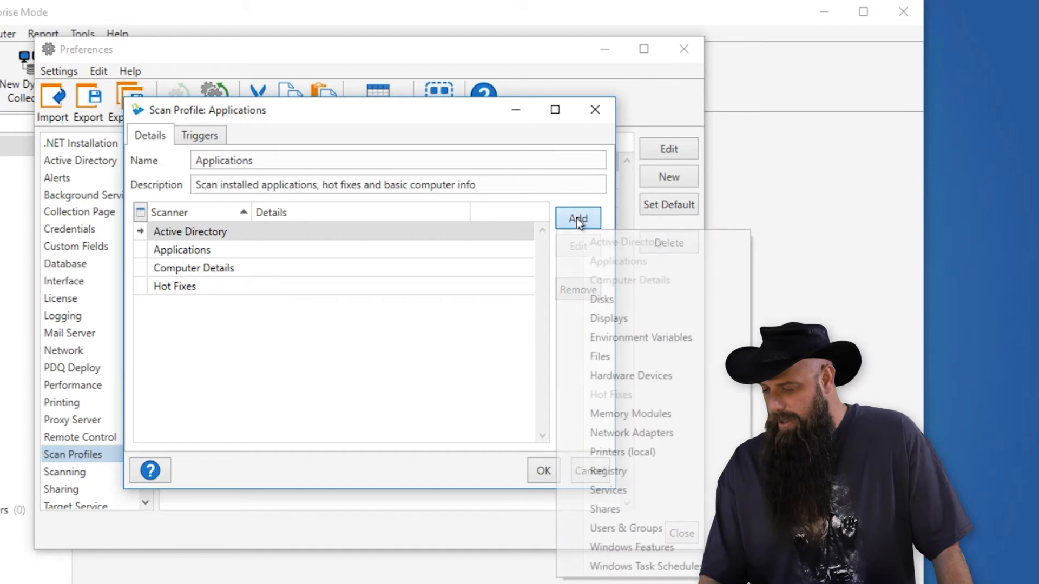
pyautogui.click(634, 509)
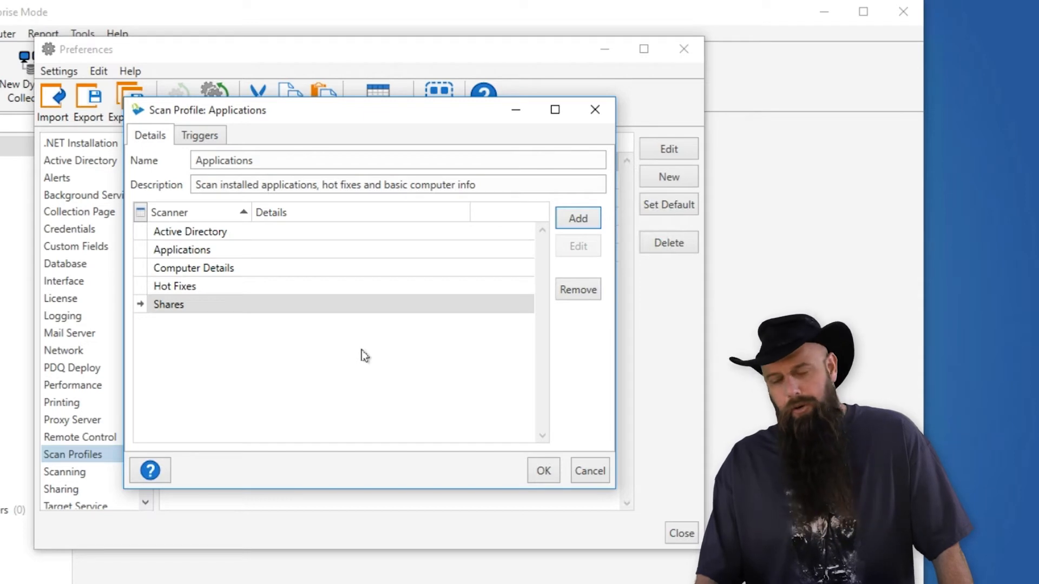
pyautogui.click(544, 471)
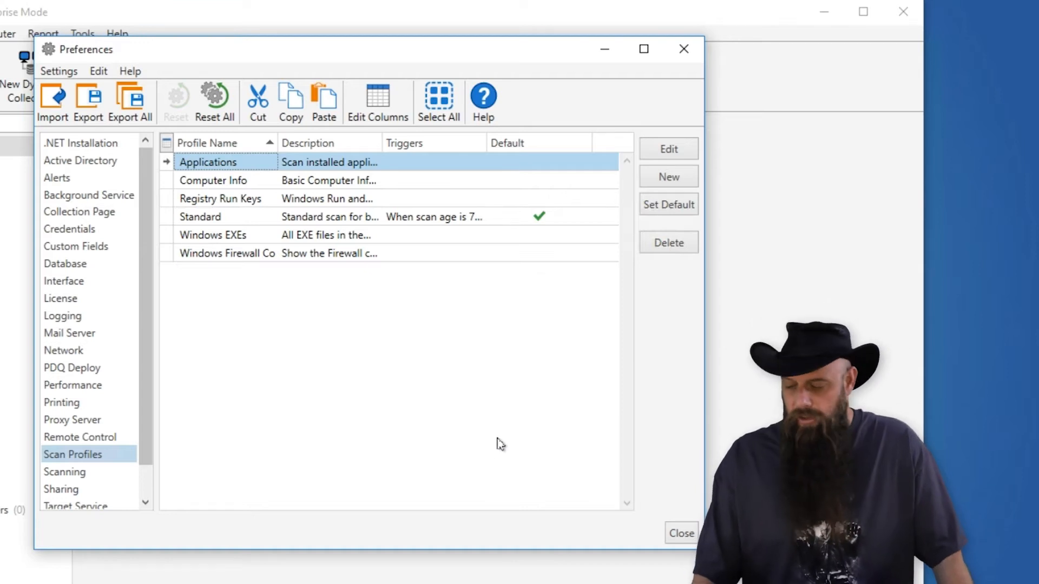
pyautogui.click(682, 534)
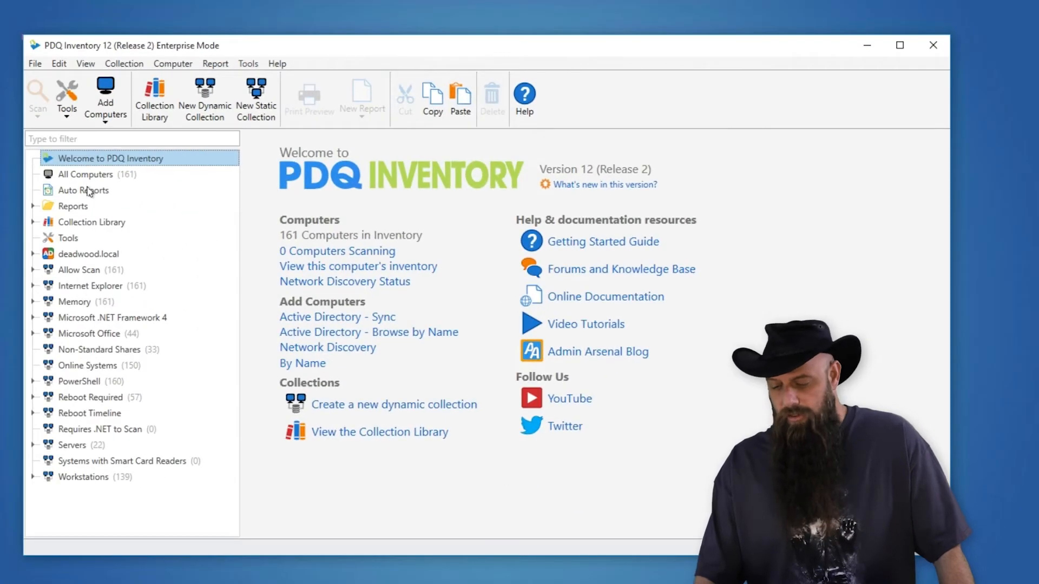
# Start a scan of the computer HORIK from the list of all computers.
pyautogui.click(86, 174)
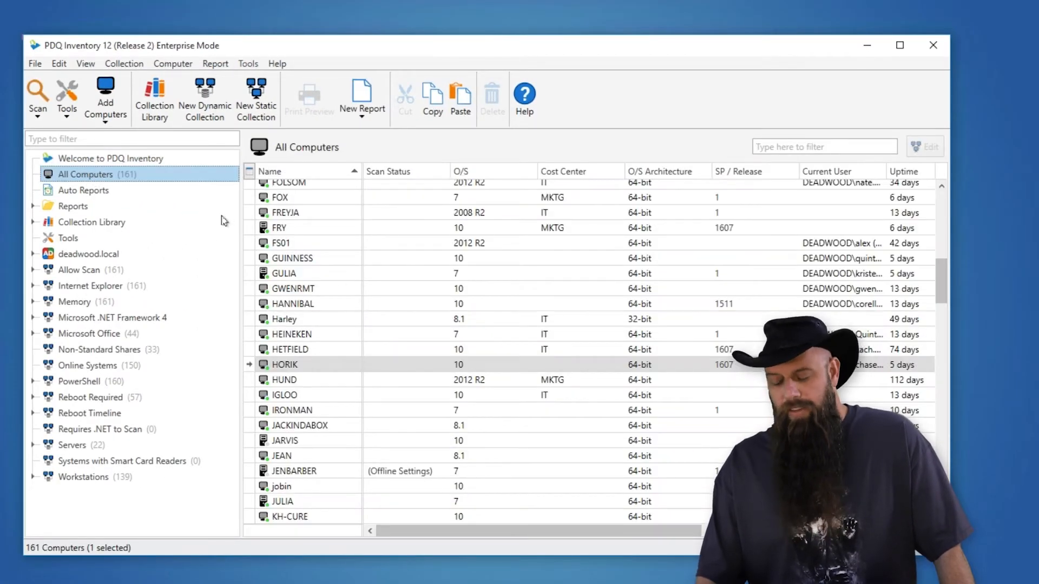
pyautogui.click(295, 367)
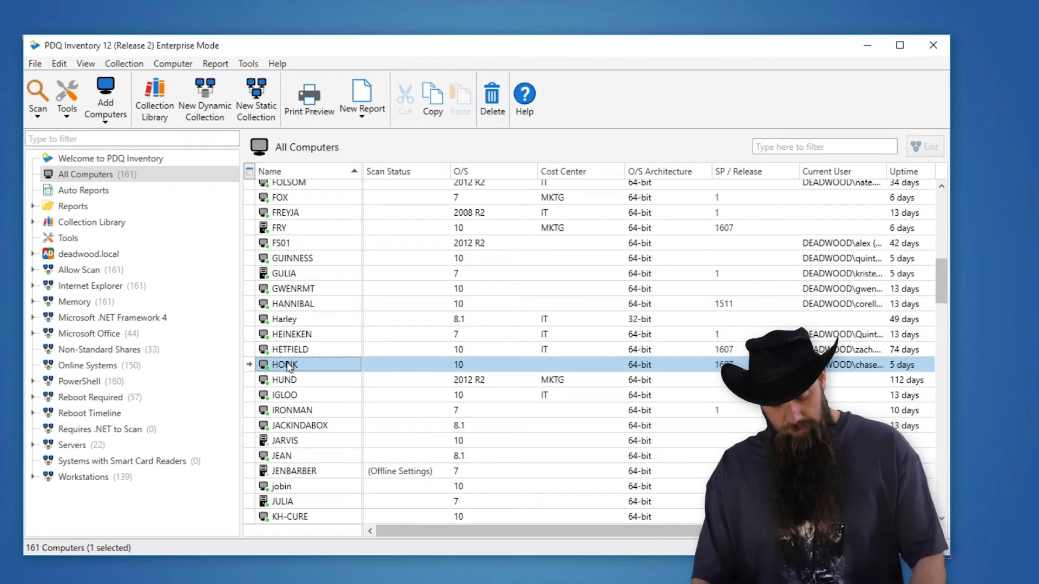
pyautogui.hotkey('ctrl', 'shift', 's')
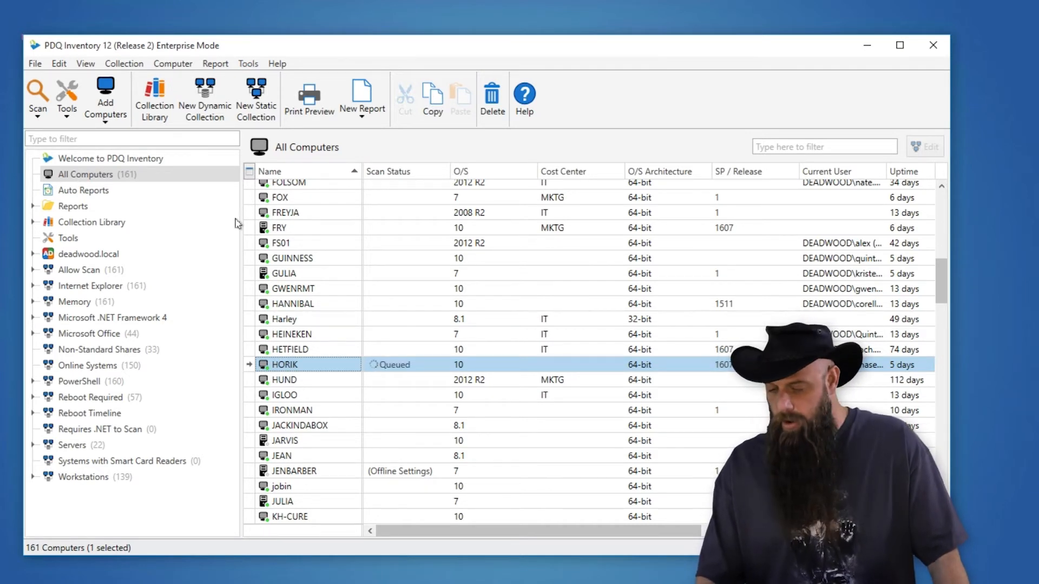
# Scan the computers FS01 and GUINNESS together using the Applications scan profile.
pyautogui.click(291, 259)
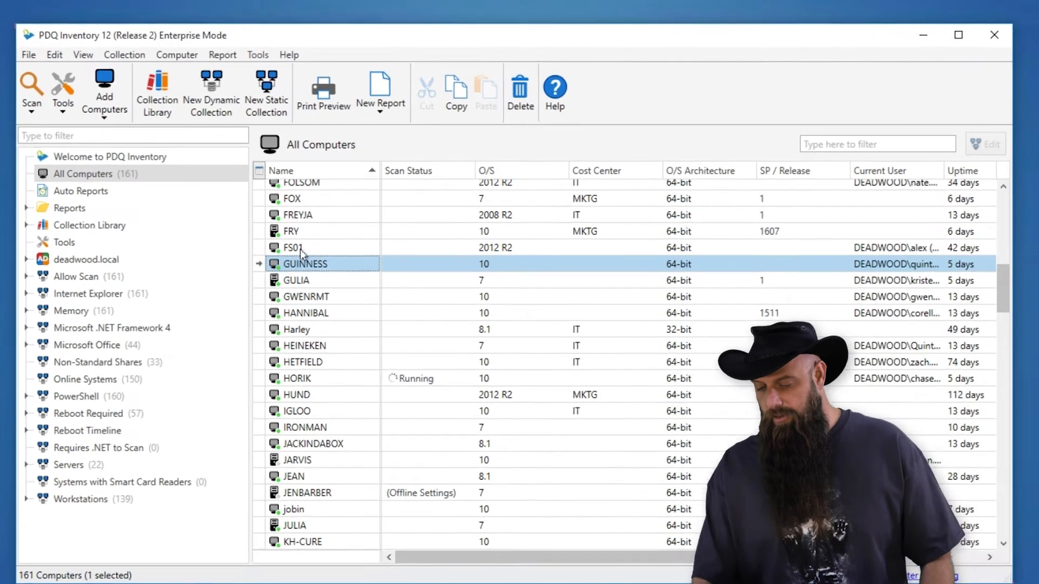
pyautogui.keyDown('ctrl'); pyautogui.click(301, 250); pyautogui.keyUp('ctrl')
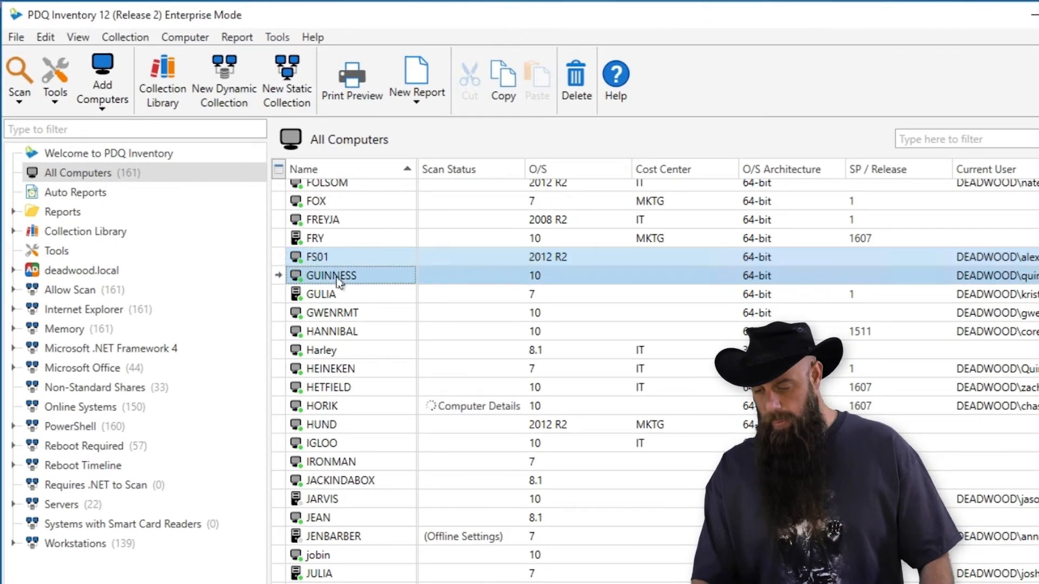
pyautogui.click(19, 102)
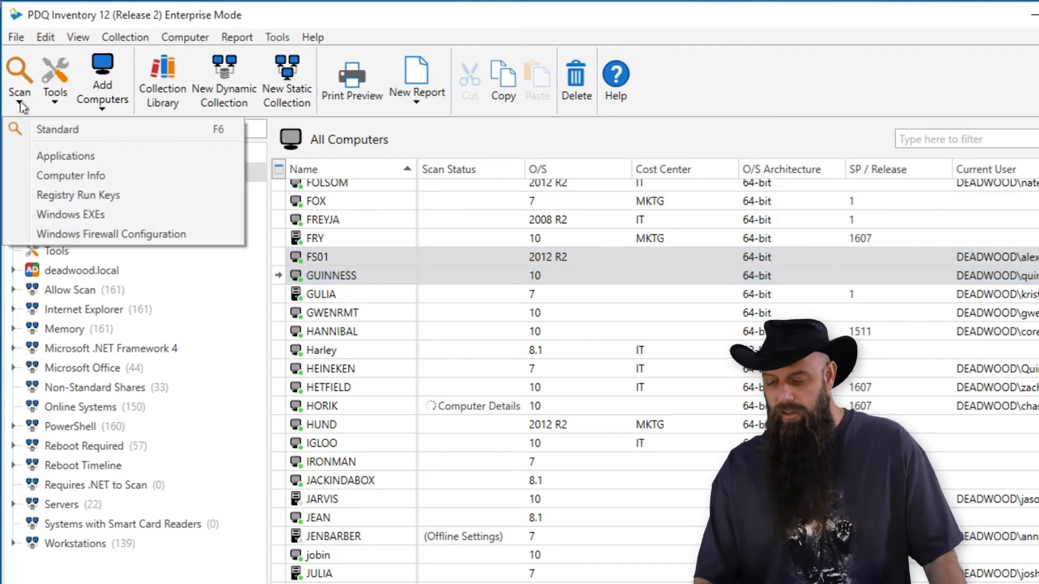
pyautogui.click(63, 157)
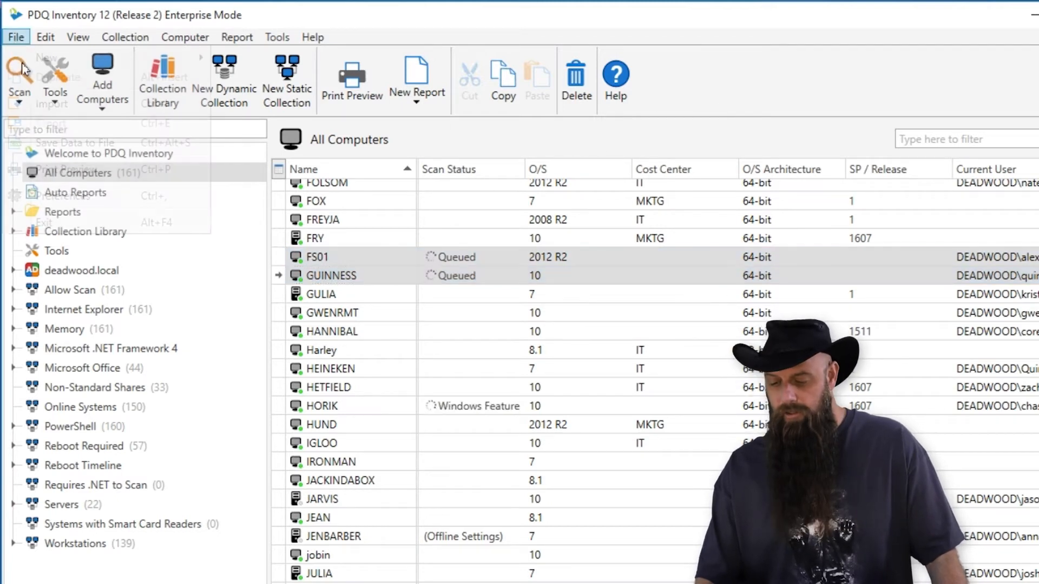
# Create a new scan profile named Services containing the Computer Details and Services scanners.
pyautogui.click(16, 37)
pyautogui.click(67, 197)
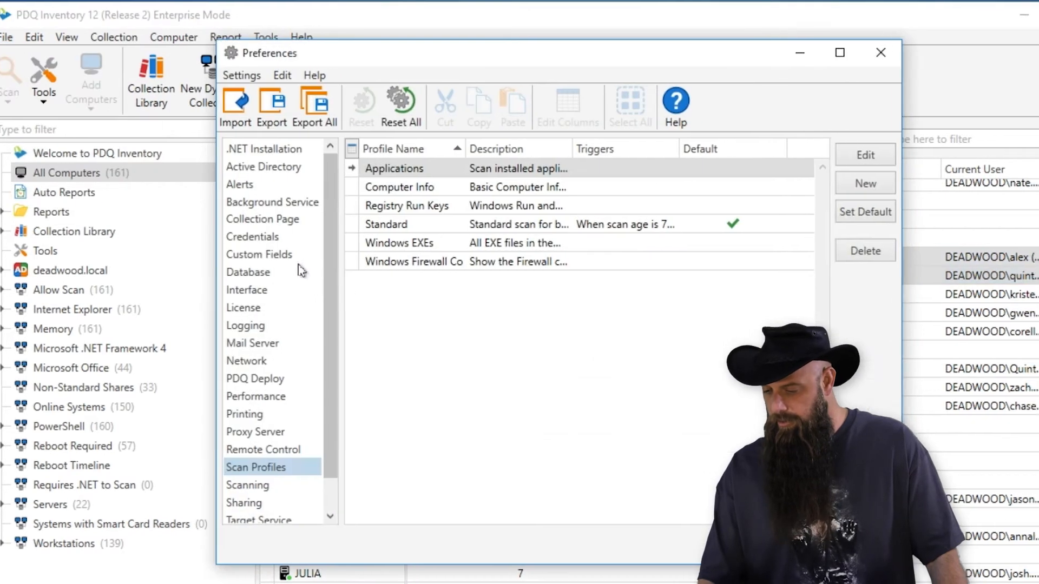
pyautogui.click(779, 184)
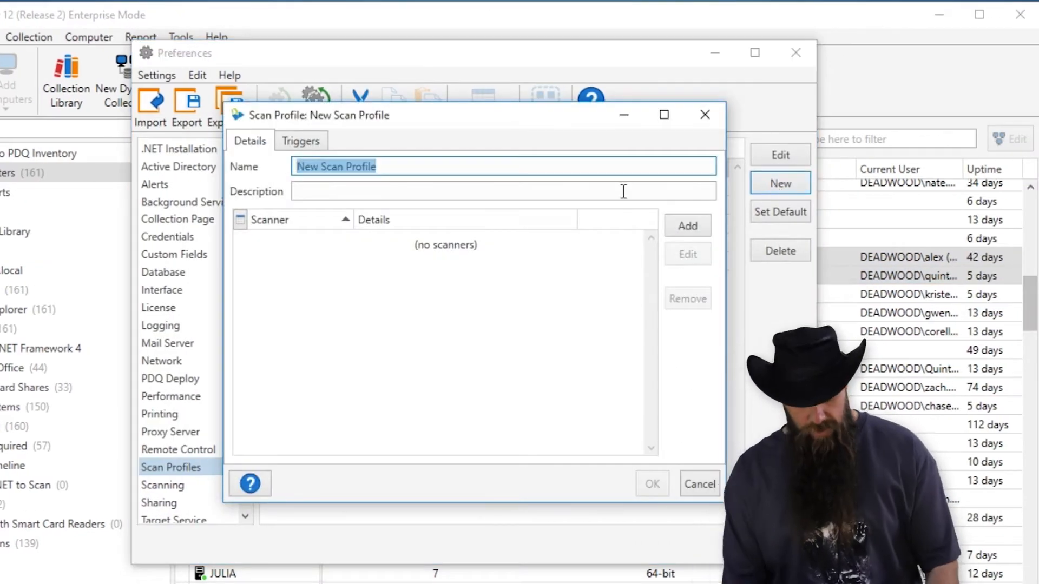
pyautogui.write('Ser')
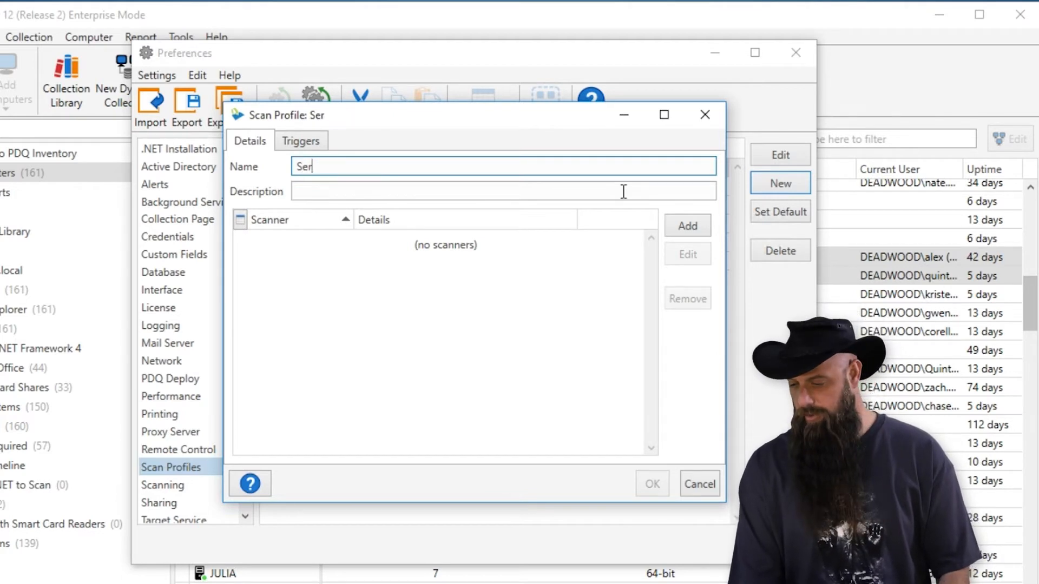
pyautogui.write('vices')
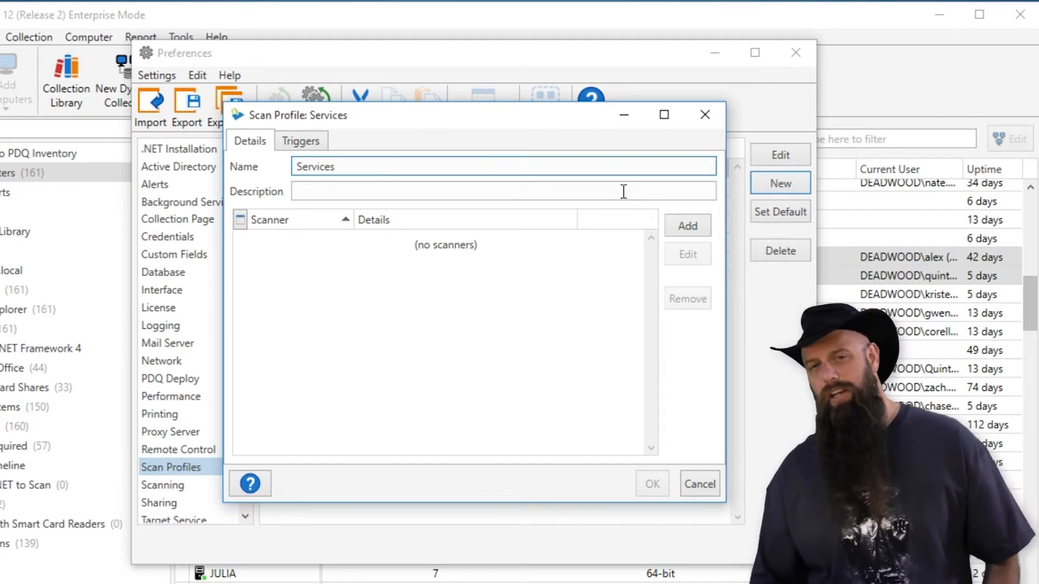
pyautogui.click(693, 234)
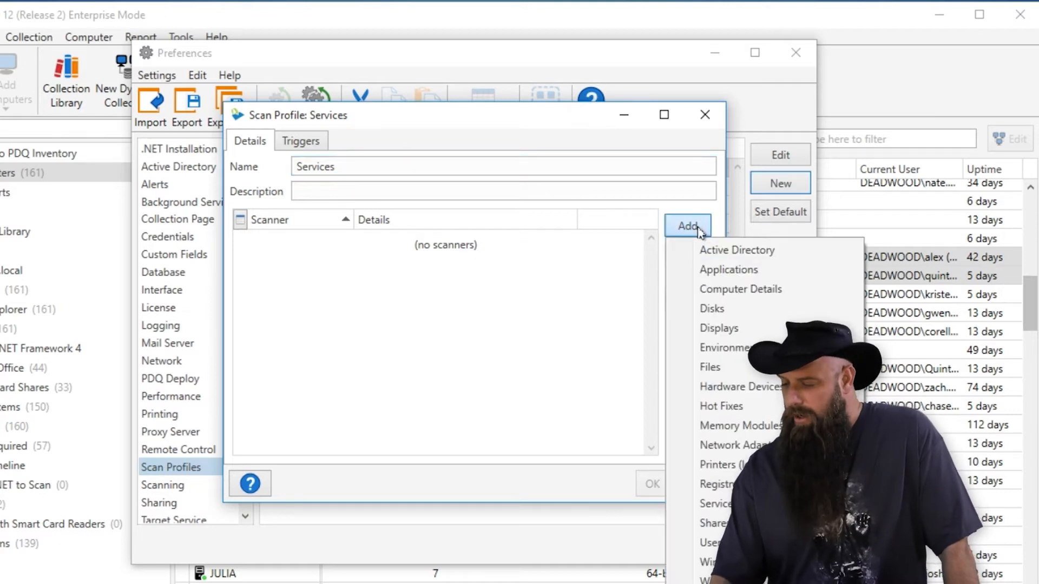
pyautogui.click(724, 292)
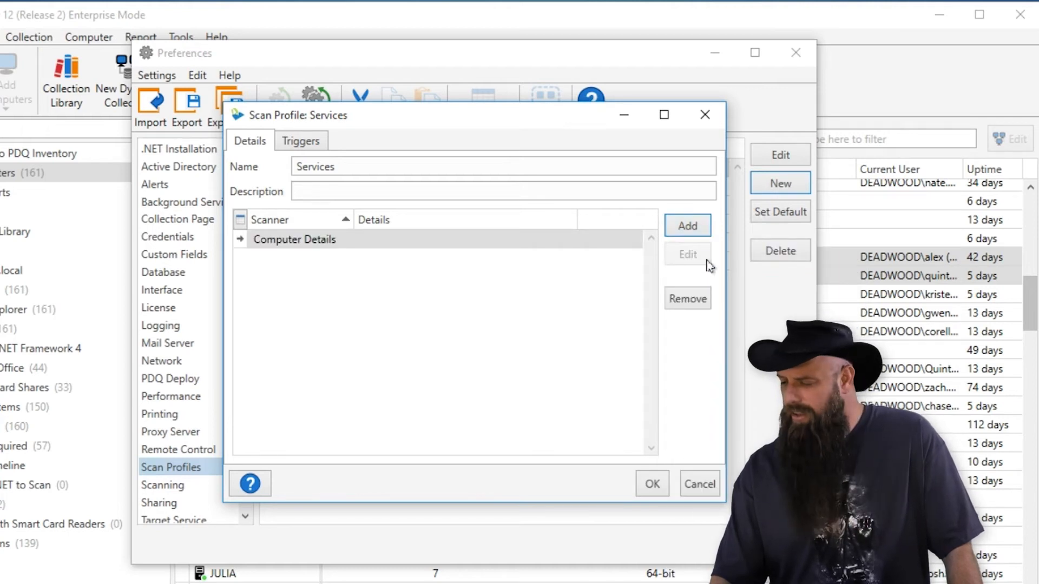
pyautogui.click(698, 232)
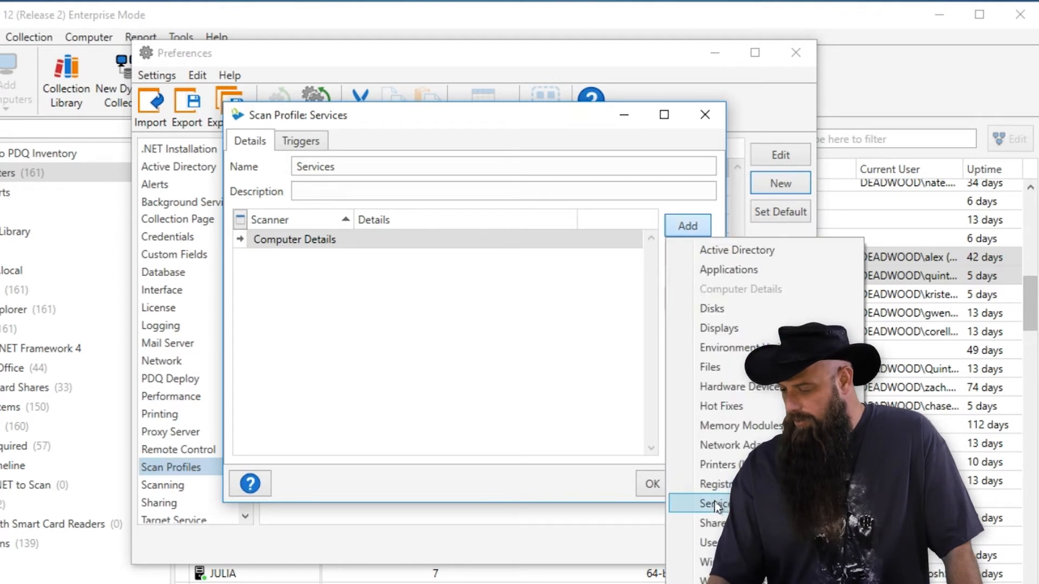
pyautogui.click(714, 503)
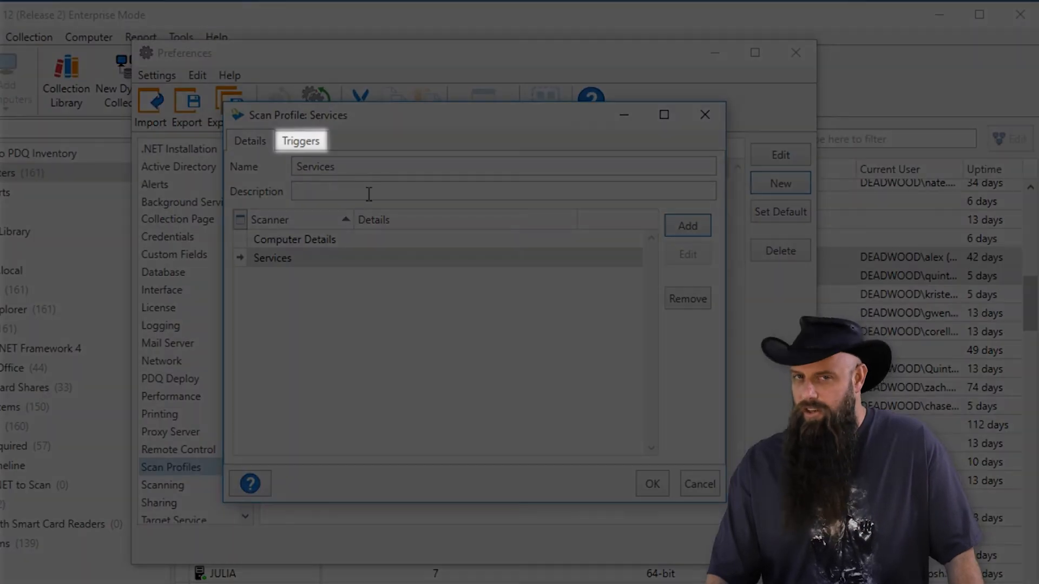
# Give the Services scan profile a daily trigger at 1:00:00 AM and save the profile.
pyautogui.click(319, 144)
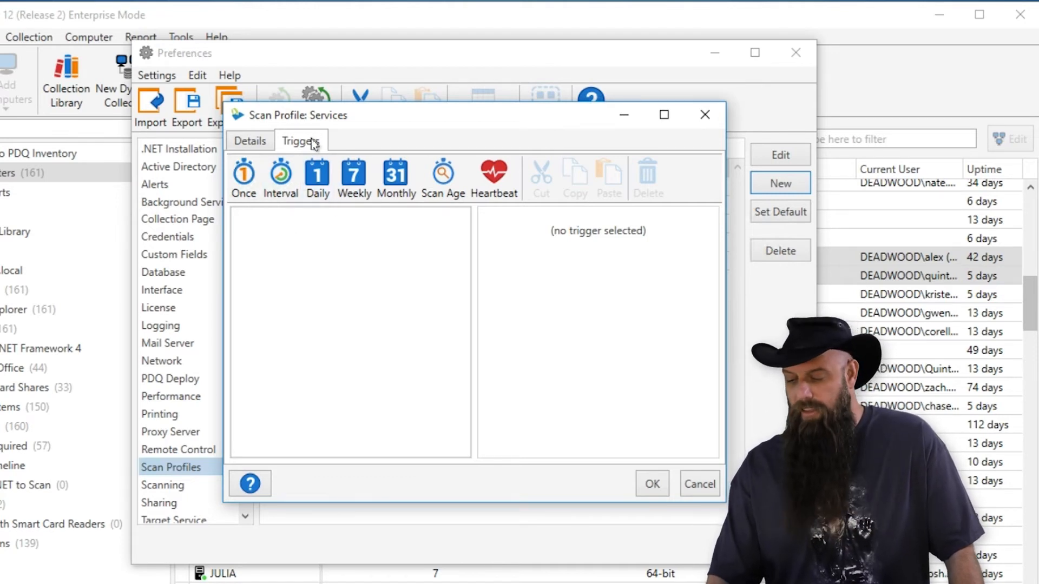
pyautogui.click(319, 178)
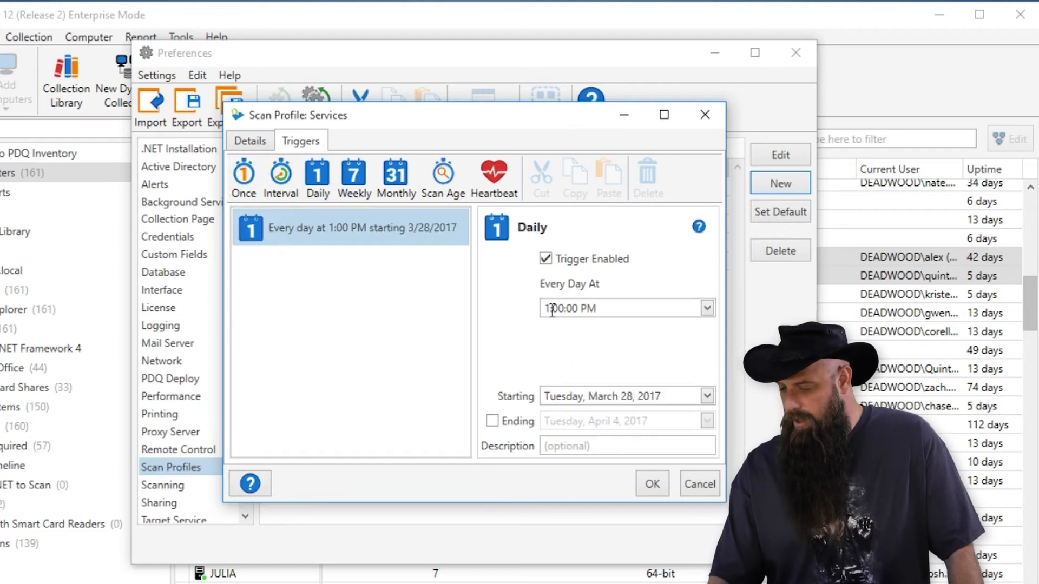
pyautogui.click(592, 314)
pyautogui.click(590, 310)
pyautogui.press('Down')
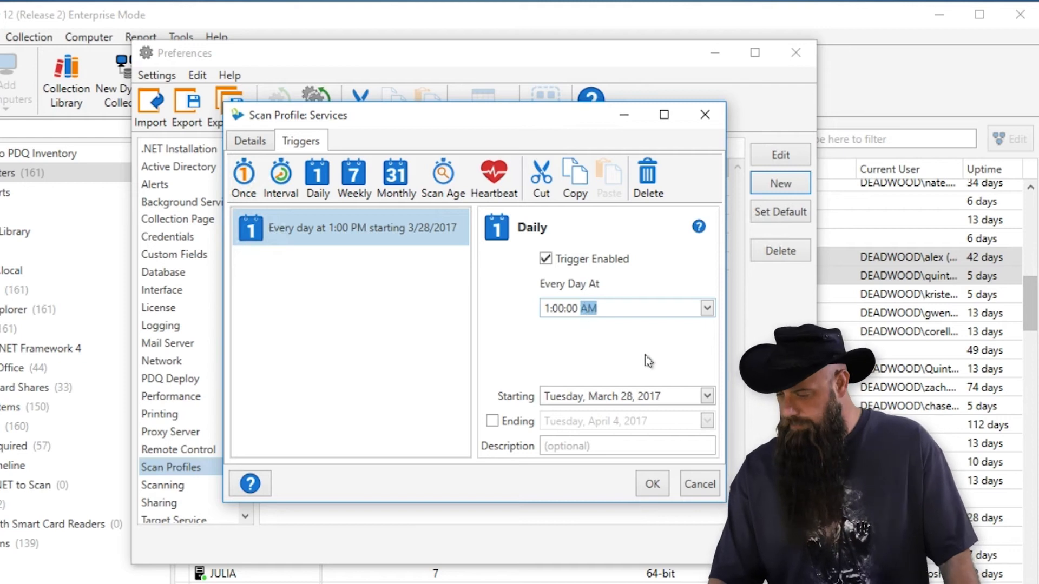
pyautogui.click(652, 484)
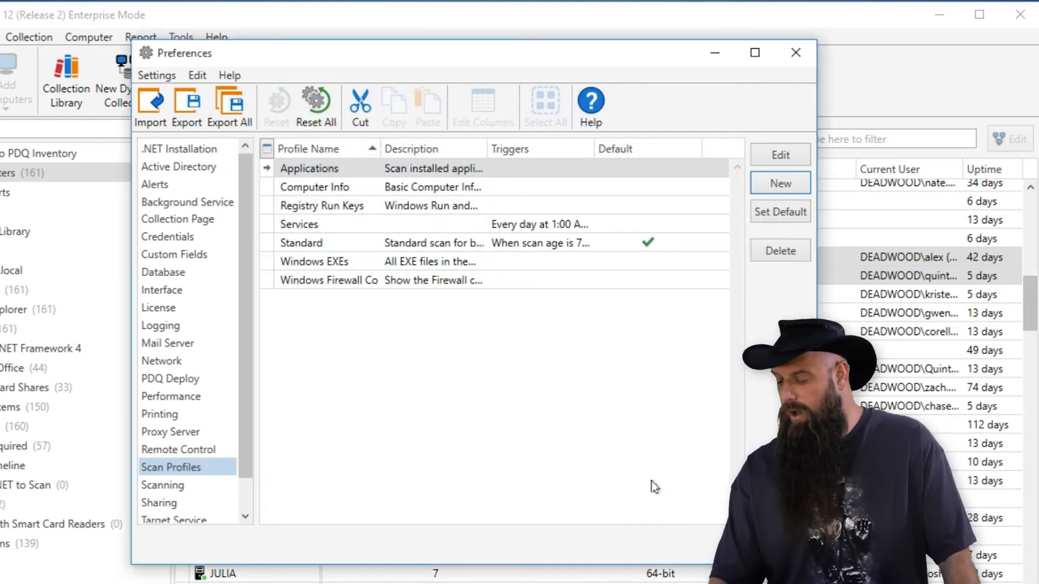
# Examine the Standard scan profile's trigger and compare it with the trigger of the Services profile.
pyautogui.doubleClick(353, 245)
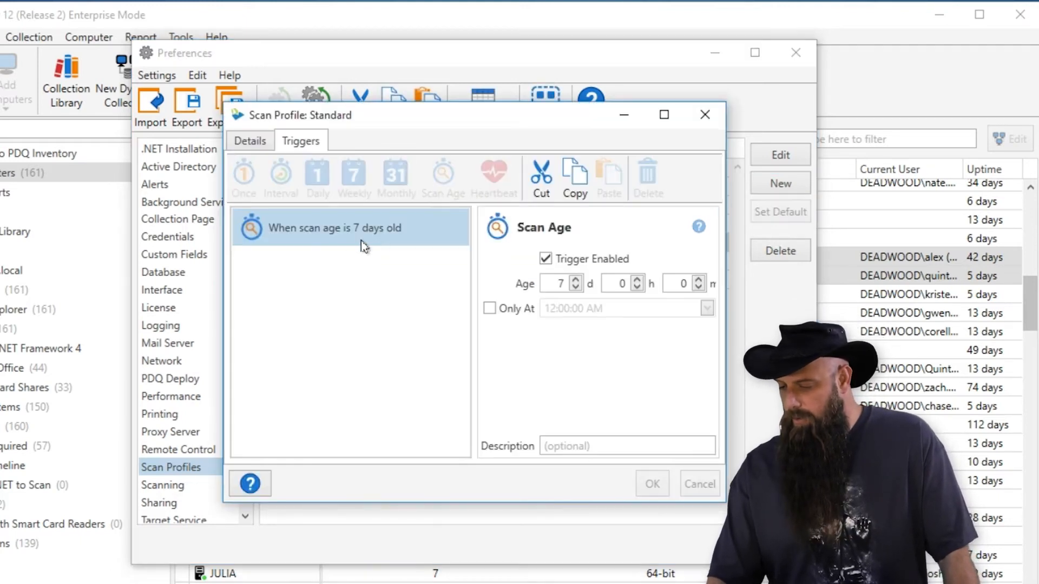
pyautogui.click(693, 486)
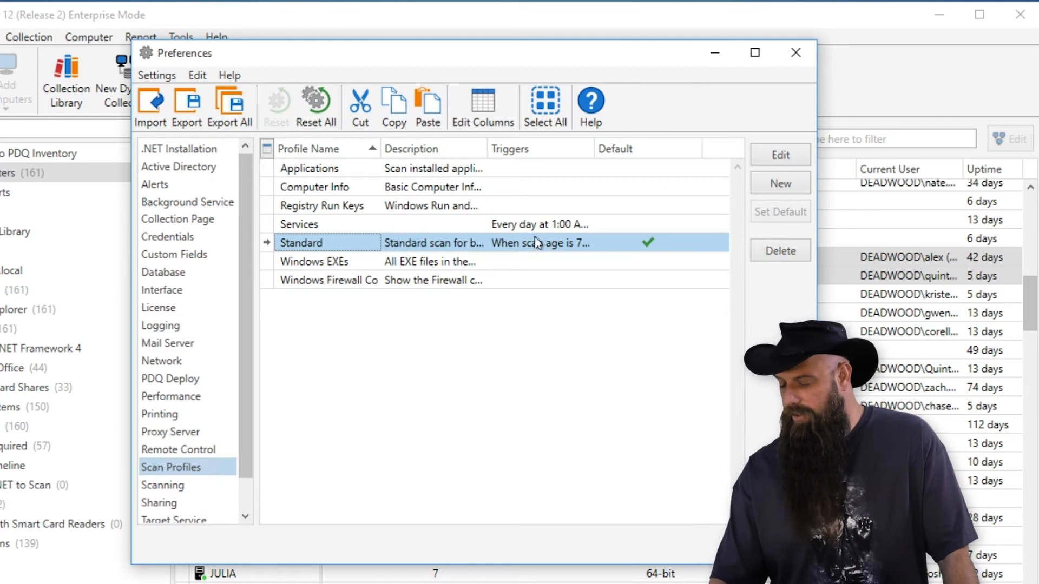
pyautogui.click(523, 227)
# Add a Scan Age trigger of 3 days to the Services scan profile alongside its daily trigger and save the profile.
pyautogui.doubleClick(320, 224)
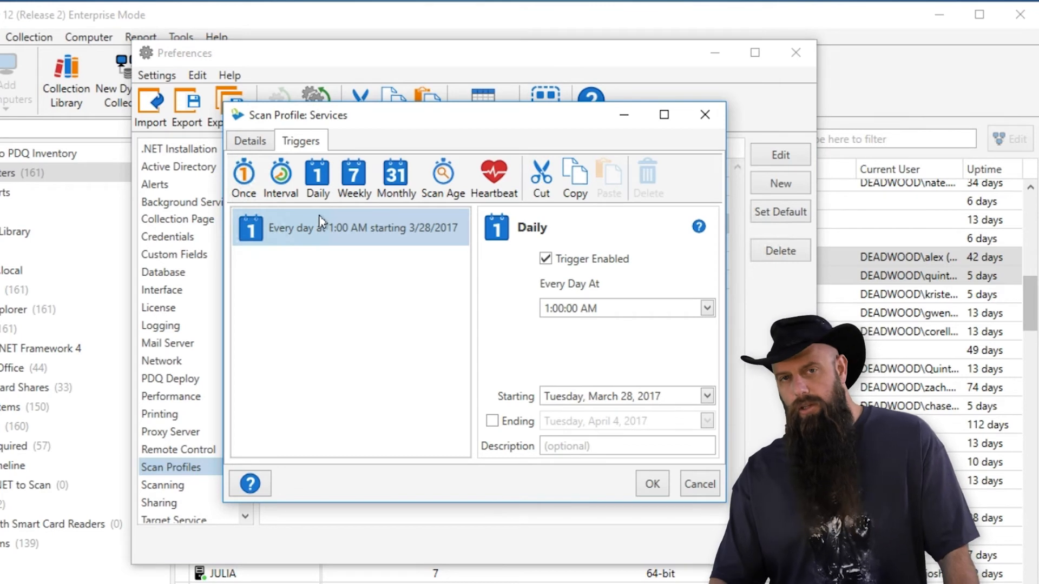
pyautogui.click(445, 187)
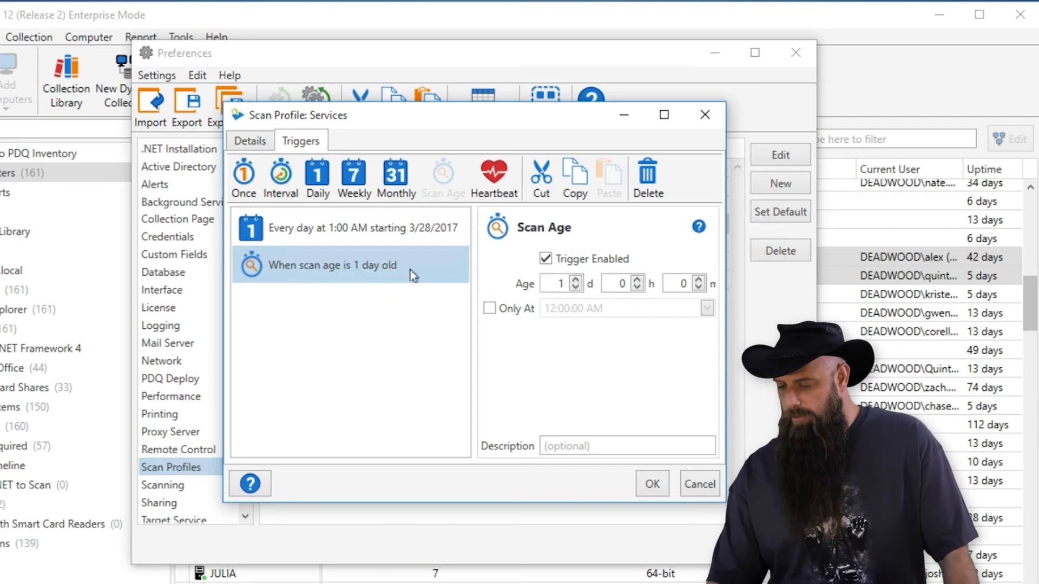
pyautogui.click(577, 281)
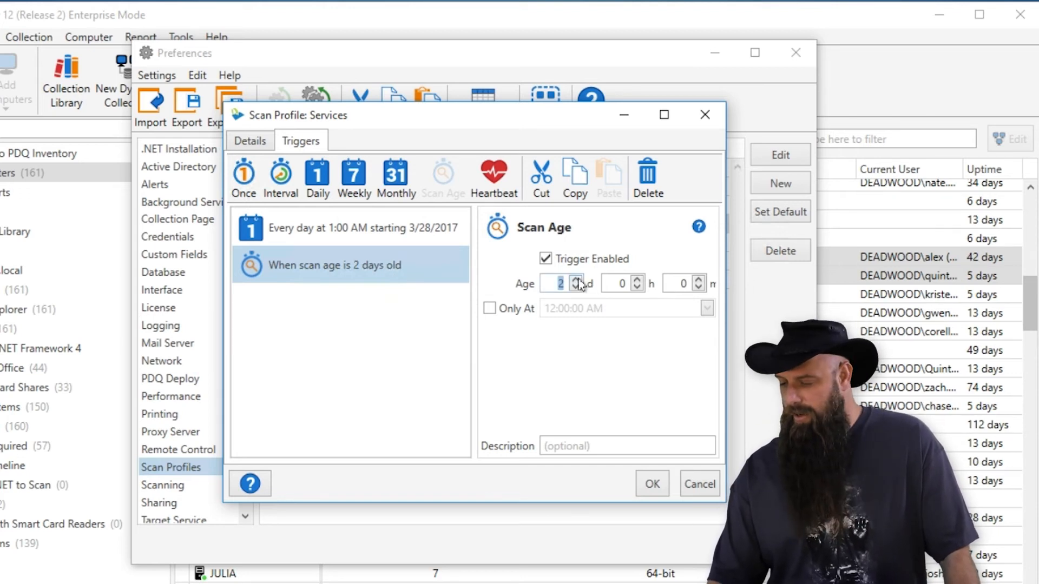
pyautogui.click(577, 280)
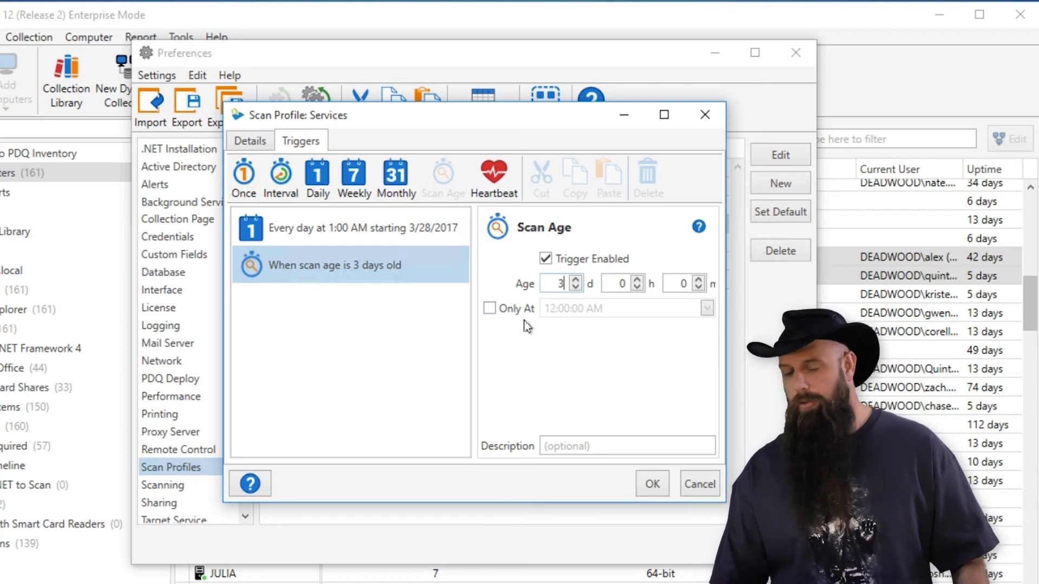
pyautogui.click(654, 483)
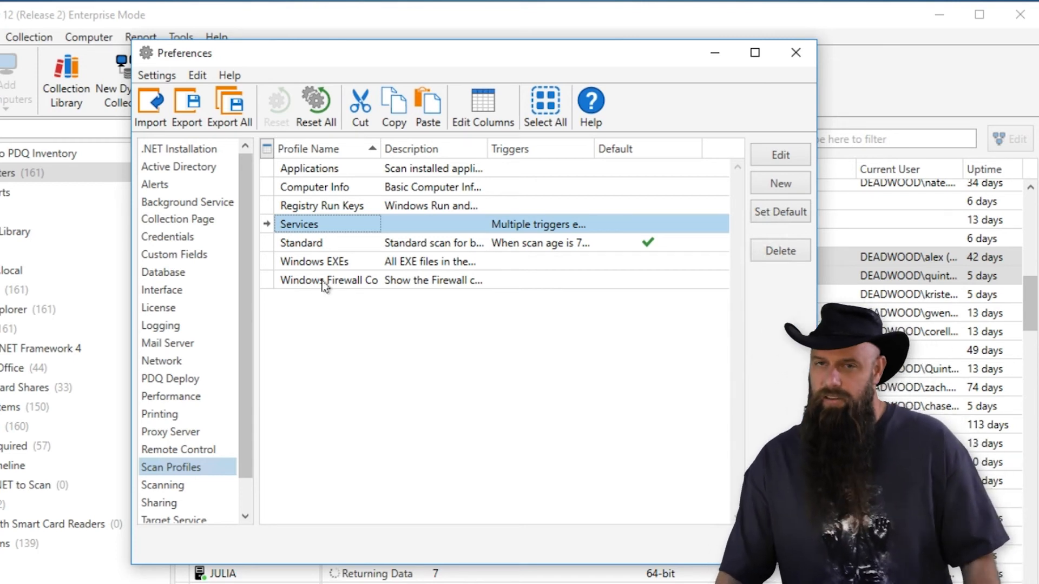
# Make the Applications scan profile the default profile.
pyautogui.click(341, 172)
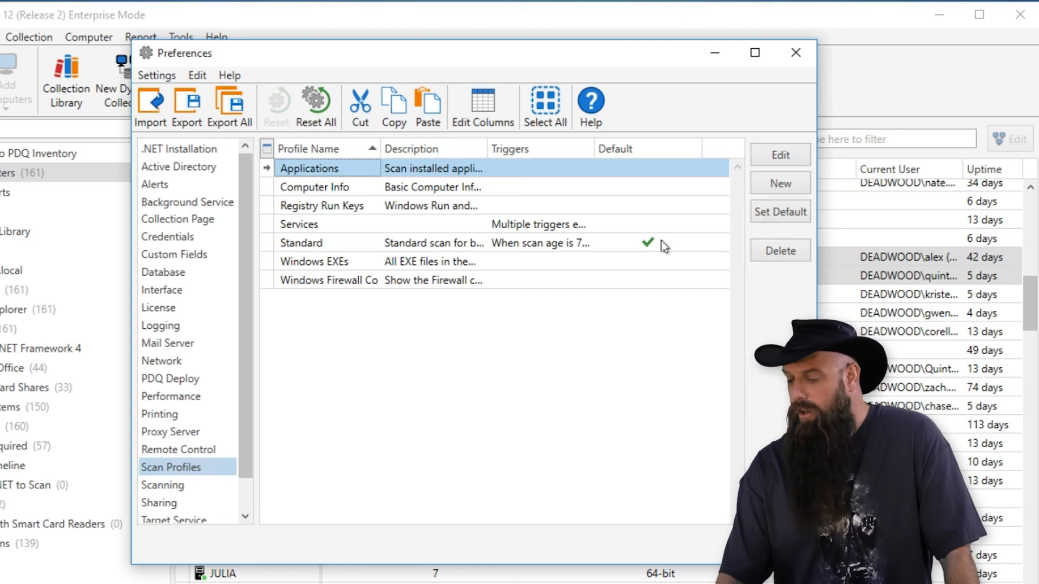
pyautogui.click(773, 216)
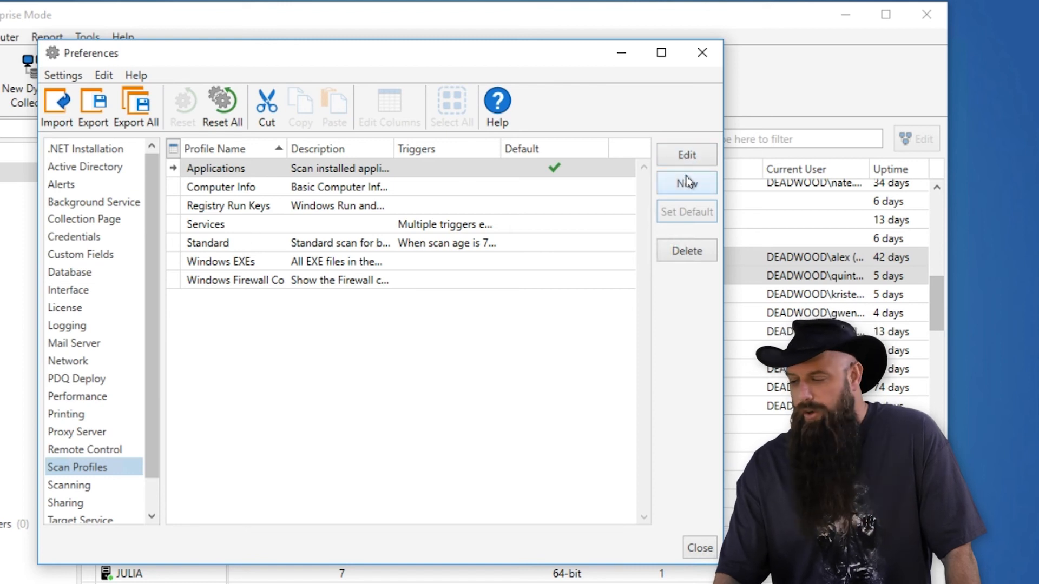
# Review the Applications profile's scanners and the scanner types that can be added, and close the profile without saving changes.
pyautogui.click(679, 156)
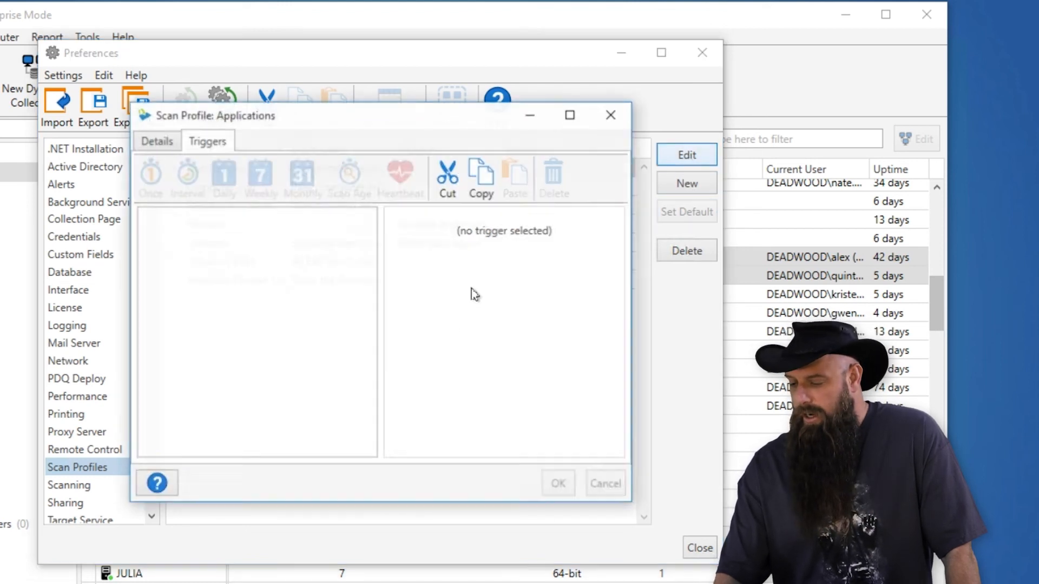
pyautogui.click(156, 140)
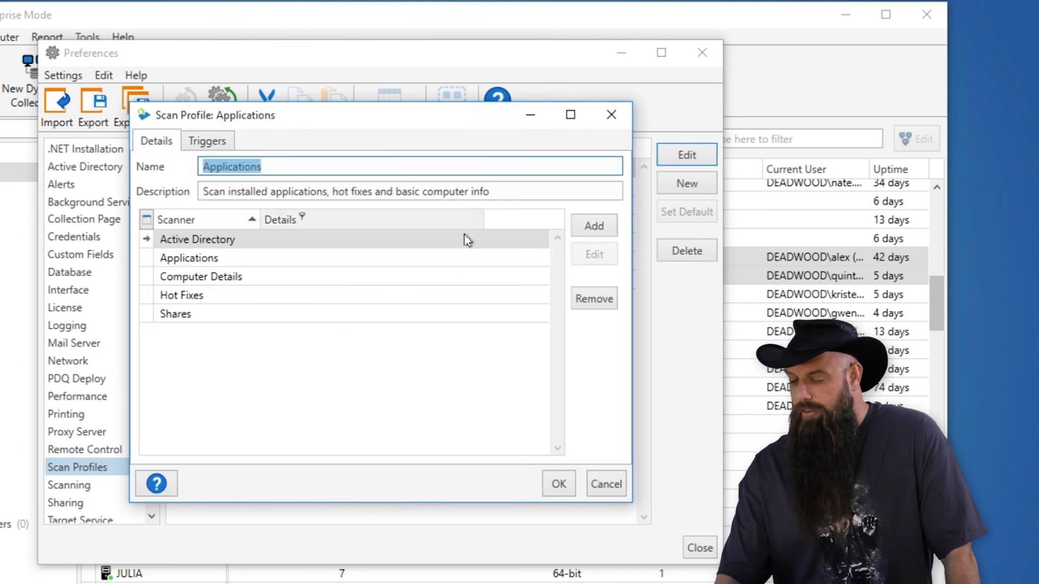
pyautogui.click(587, 229)
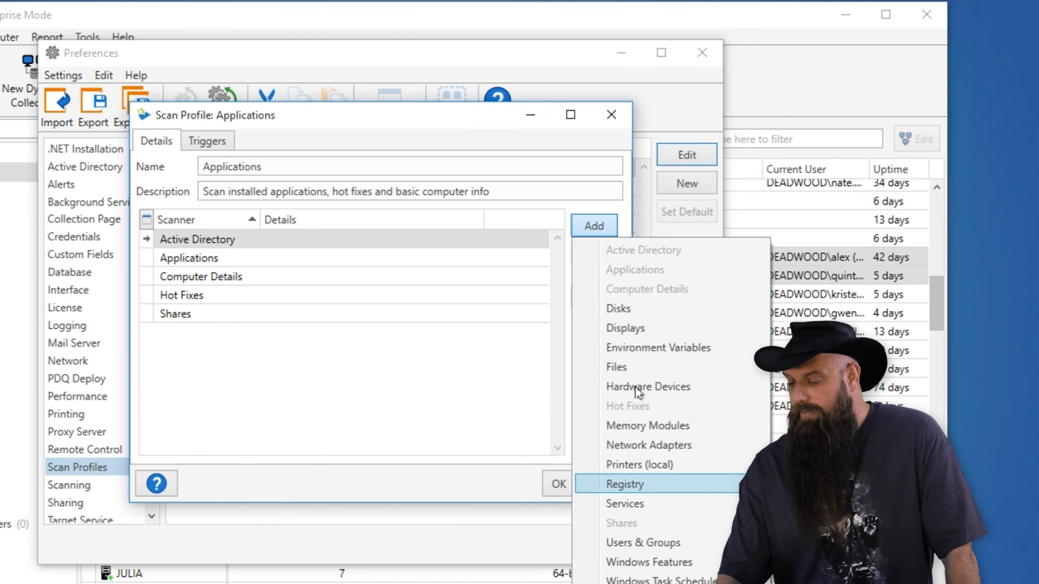
pyautogui.click(496, 135)
pyautogui.click(604, 484)
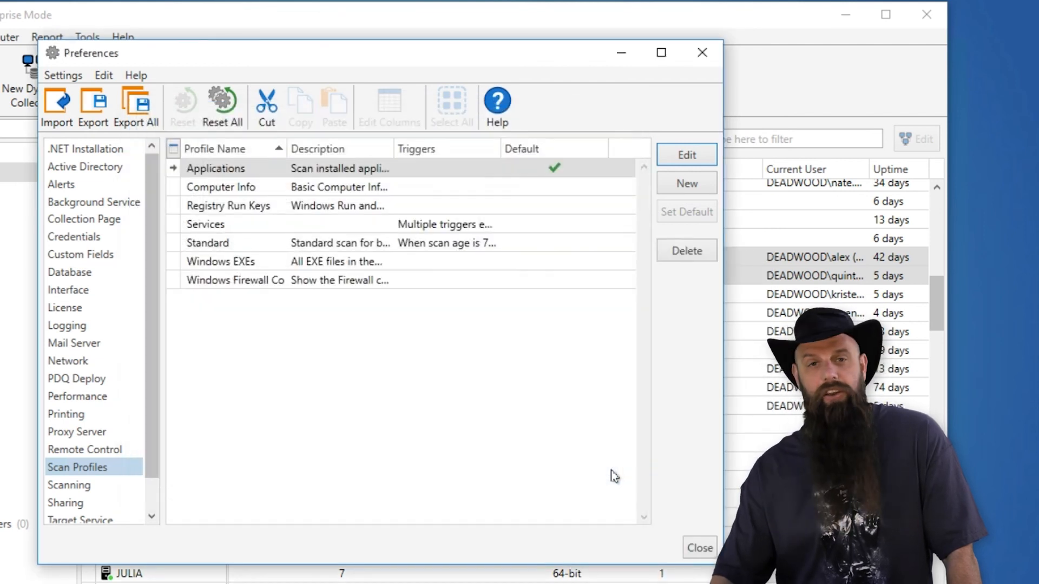